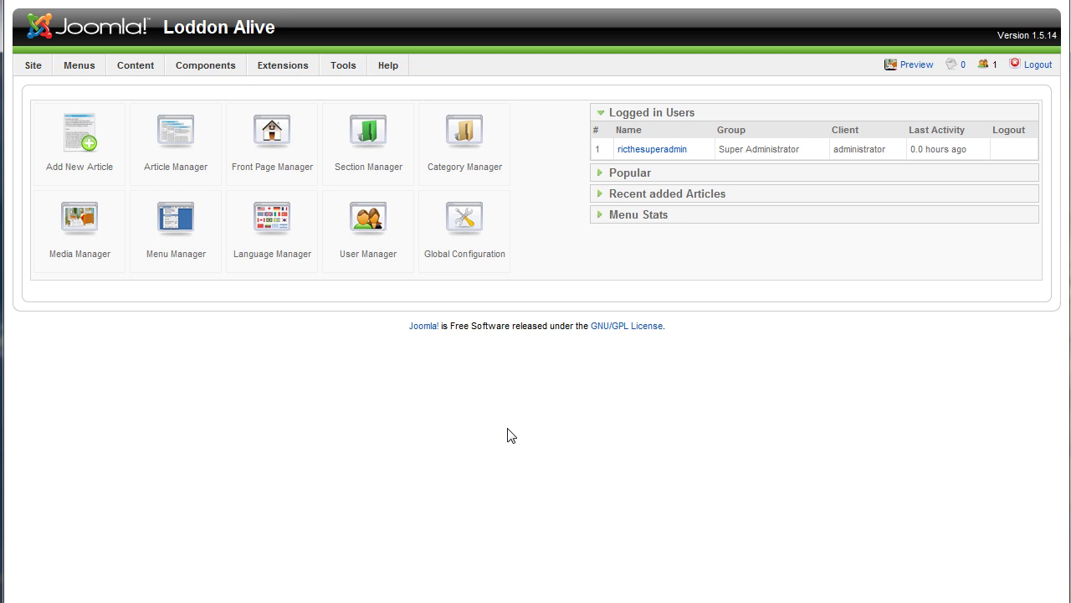
Open the Article Manager from the Joomla Control Panel
{"action": "left_click", "coordinate": [174, 139]}
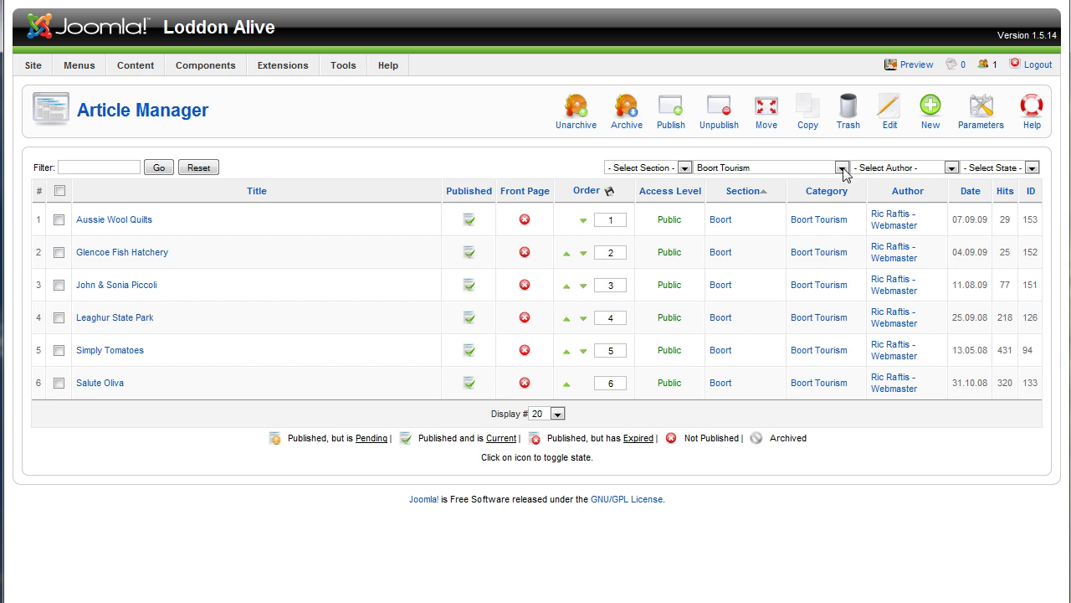
Filter the article list to the Boort Tourism category and open Glencoe Fish Hatchery for editing
{"action": "left_click", "coordinate": [842, 168]}
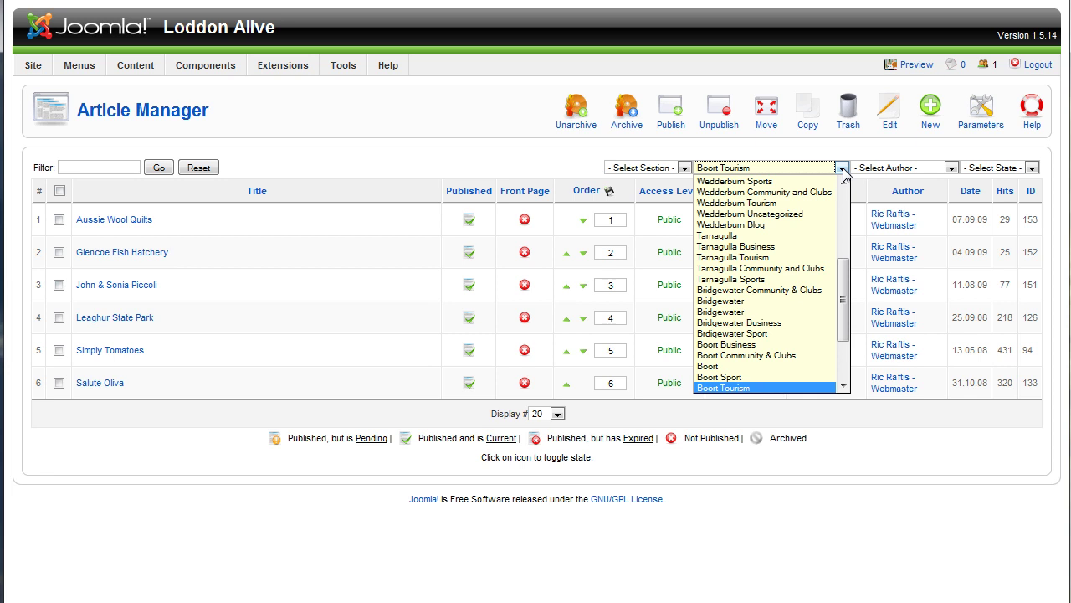
{"action": "left_click", "coordinate": [725, 387]}
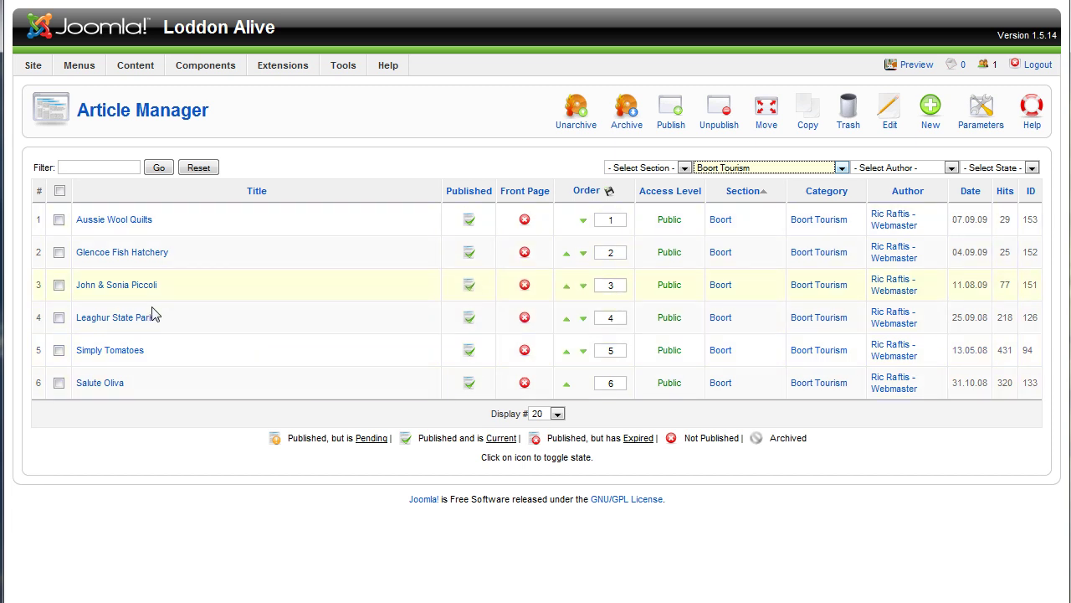
{"action": "left_click", "coordinate": [118, 261]}
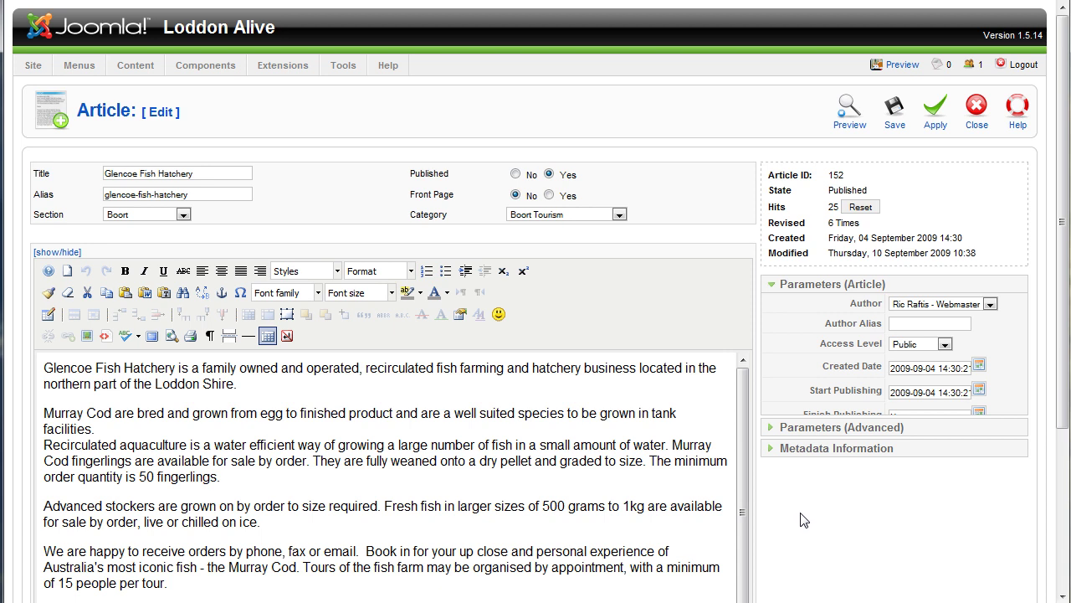
Review the article text down to the contact details, then put the cursor before the first word
{"action": "scroll", "coordinate": [801, 523], "scroll_direction": "down", "scroll_amount": 2}
{"action": "scroll", "coordinate": [801, 521], "scroll_direction": "down", "scroll_amount": 1}
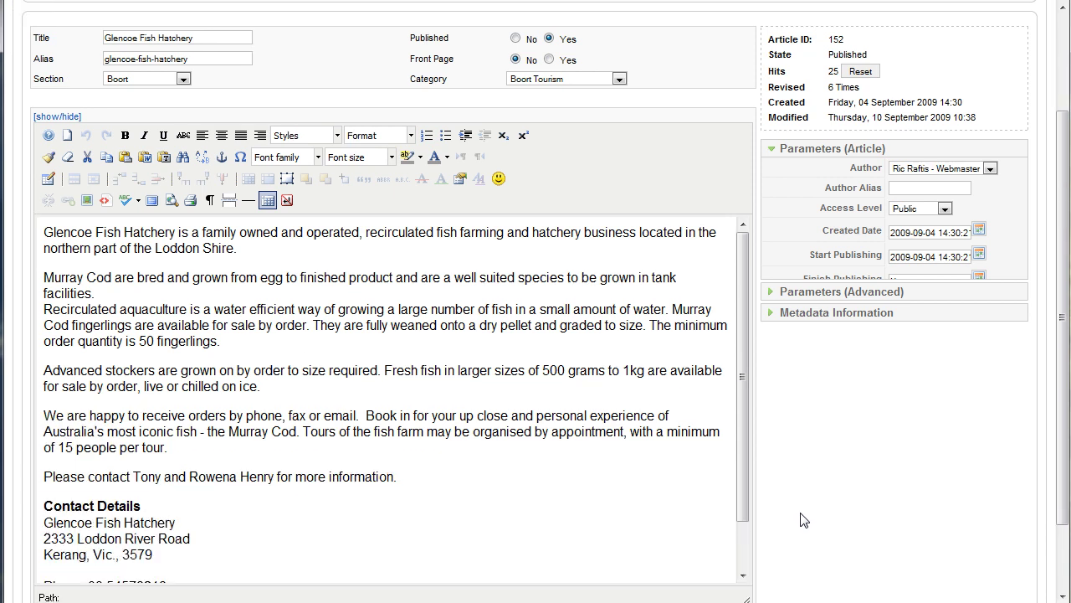
{"action": "left_click", "coordinate": [44, 232]}
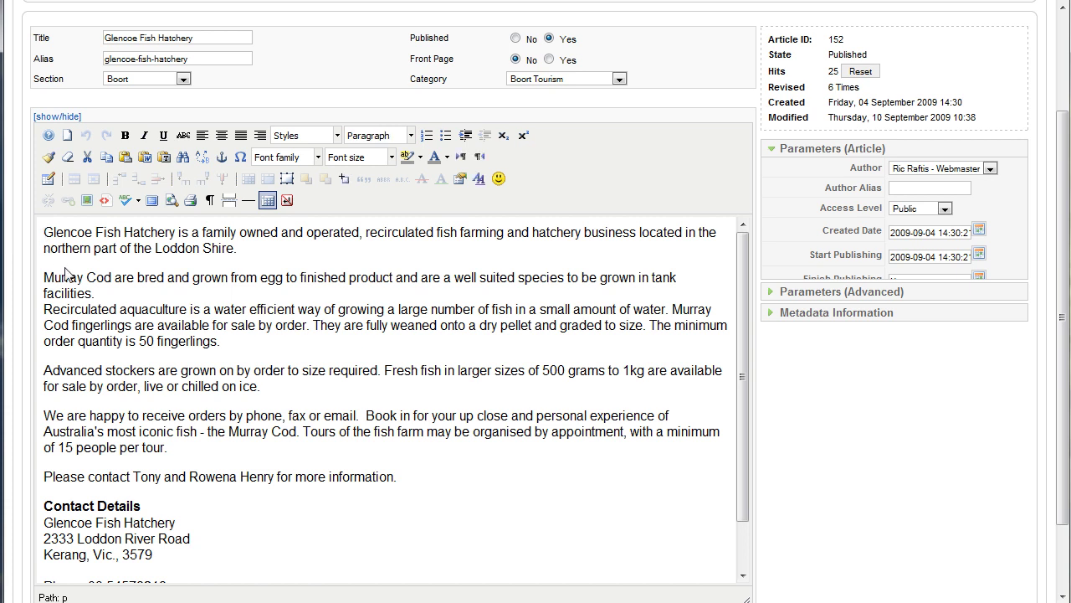
Bring up the Image Manager, move its dialog higher, and browse into the boort folder
{"action": "left_click", "coordinate": [87, 201]}
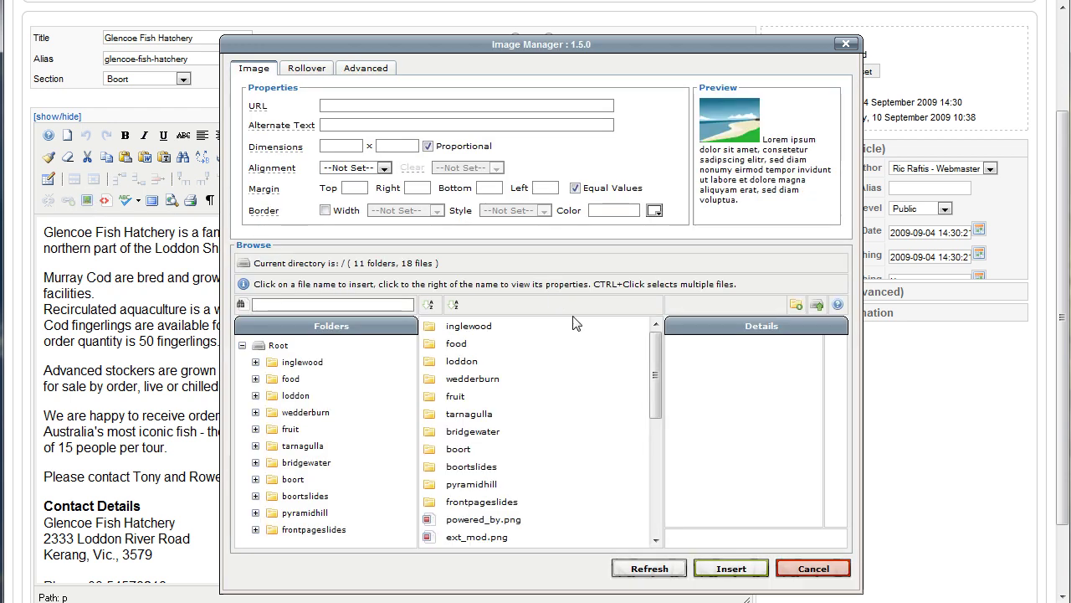
{"action": "left_click_drag", "start_coordinate": [626, 38], "coordinate": [625, 23]}
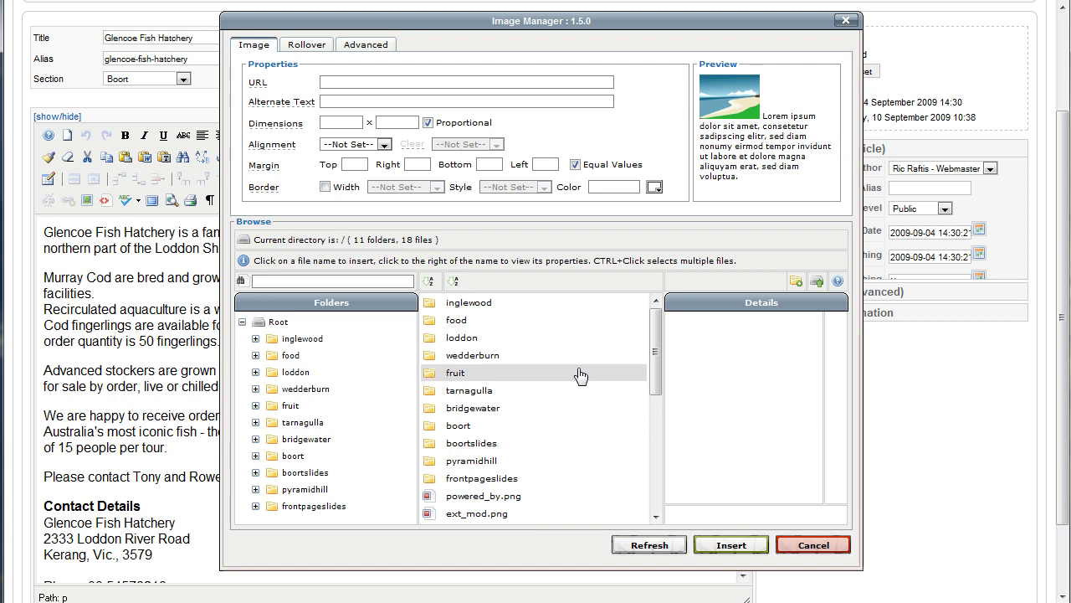
{"action": "left_click", "coordinate": [459, 428]}
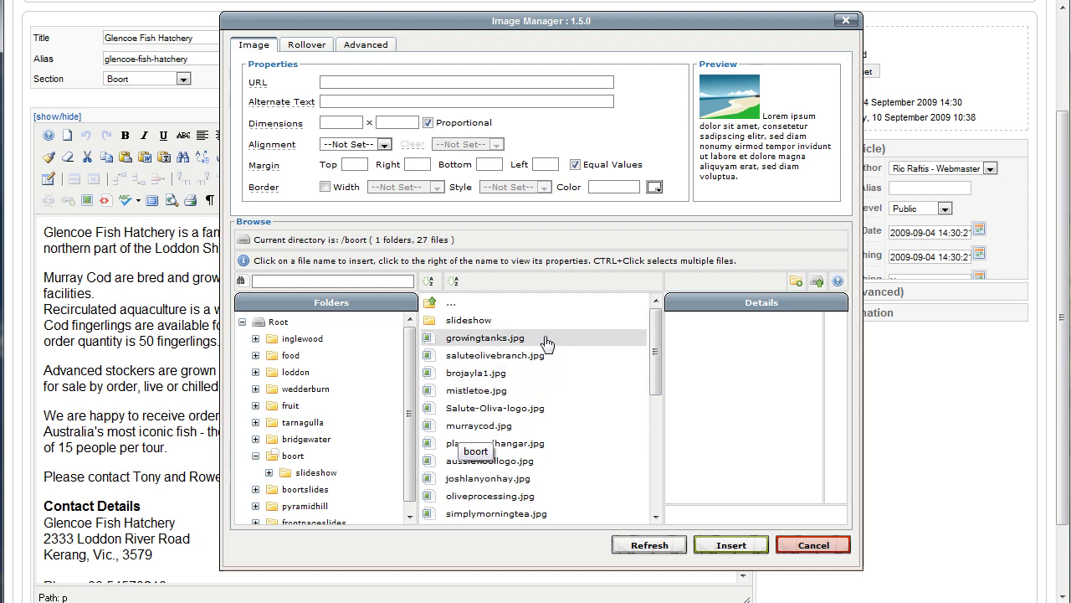
Sort the boort files by name from A to Z and select murraycod.jpg (348 × 235)
{"action": "left_click", "coordinate": [431, 285]}
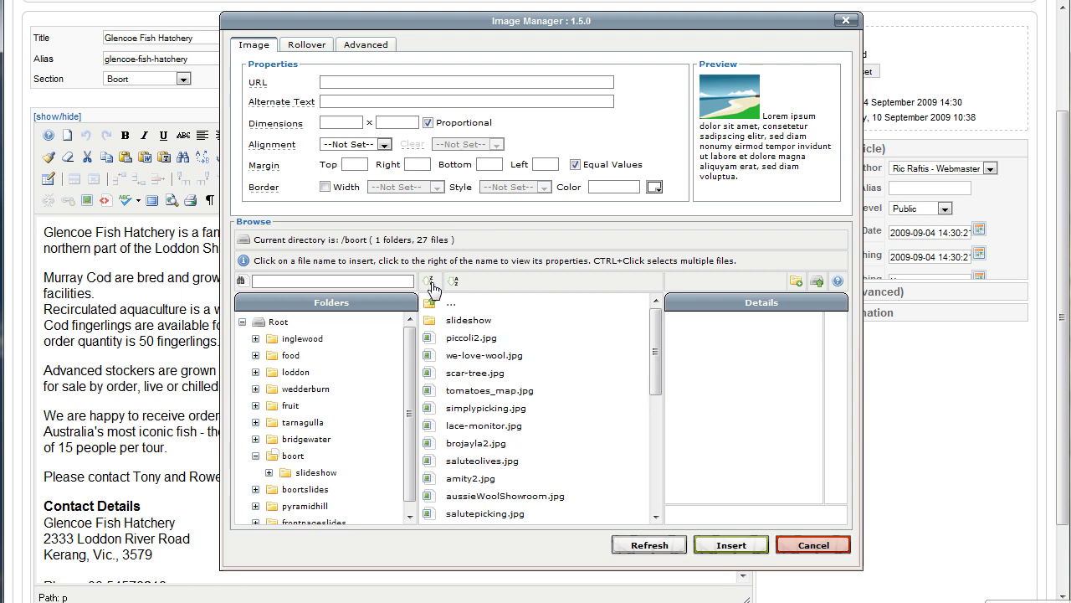
{"action": "left_click", "coordinate": [453, 282]}
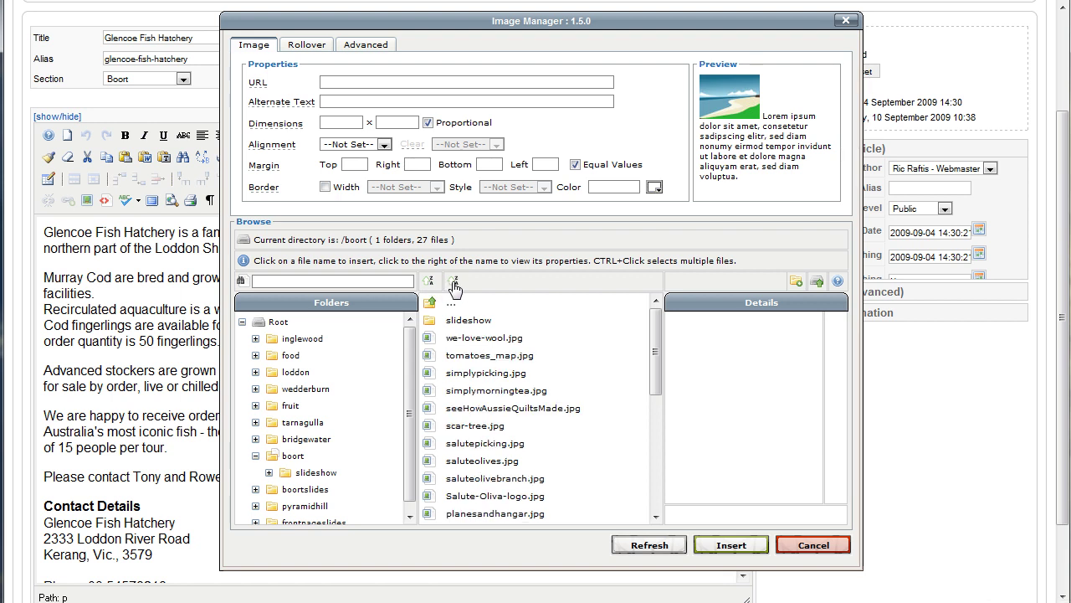
{"action": "left_click", "coordinate": [454, 286]}
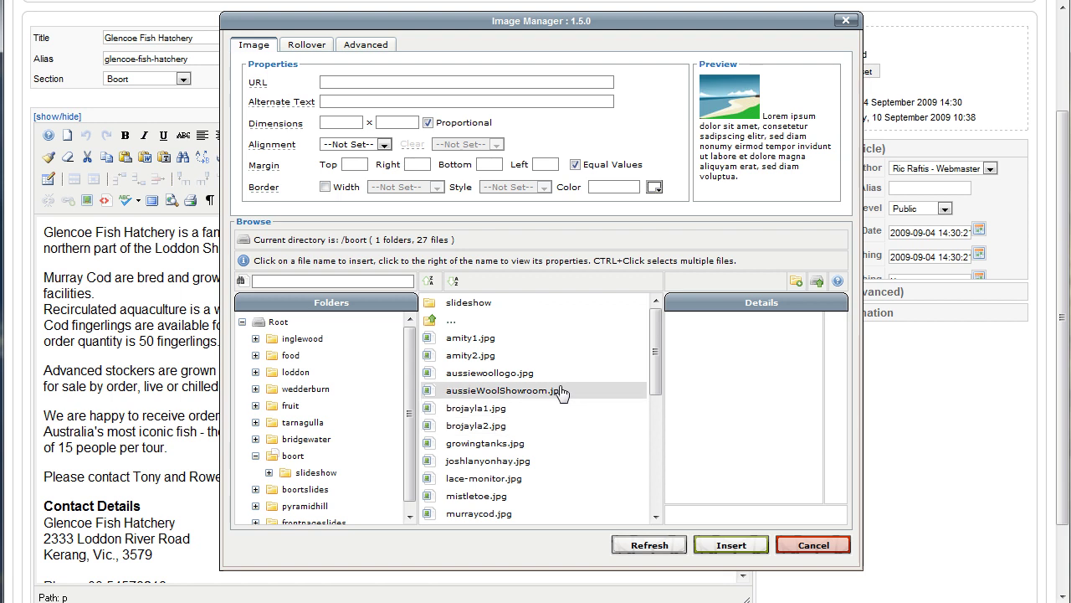
{"action": "left_click_drag", "start_coordinate": [655, 379], "coordinate": [656, 400]}
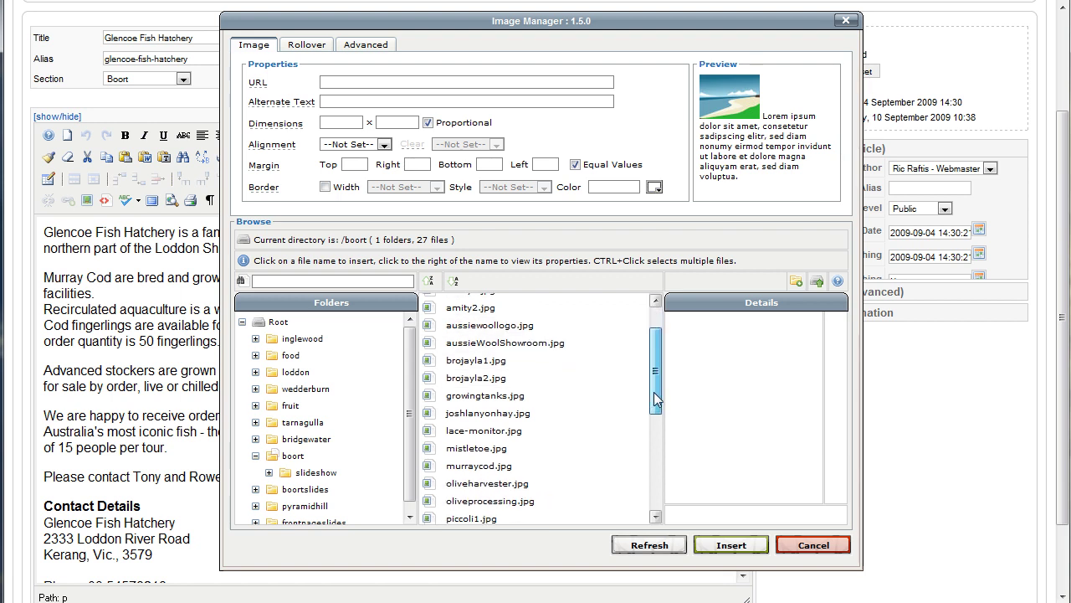
{"action": "left_click", "coordinate": [486, 467]}
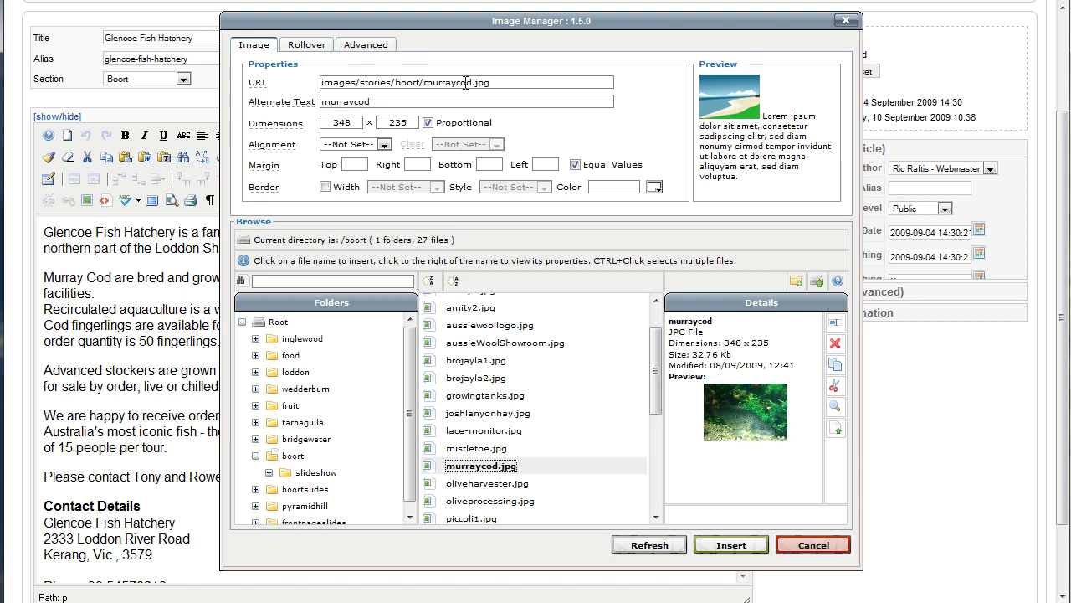
Replace the alternate text 'murraycod' with 'Murray Cod at Glencoe Fish Hatchery in Boort'
{"action": "left_click", "coordinate": [375, 101]}
{"action": "double_click", "coordinate": [360, 101]}
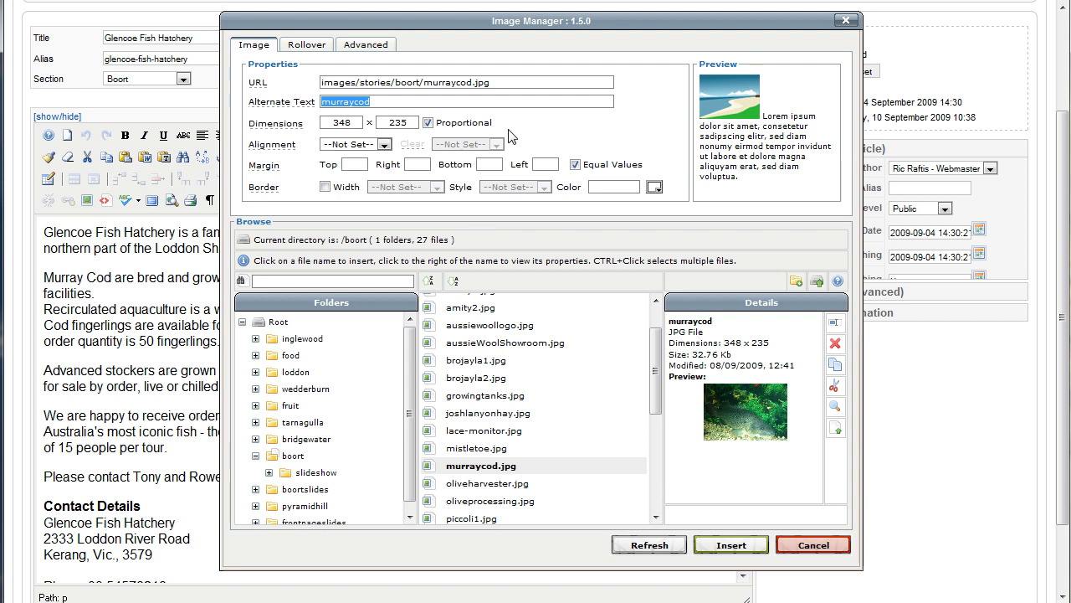
{"action": "type", "text": "Murray Cod at Glencoe Fish"}
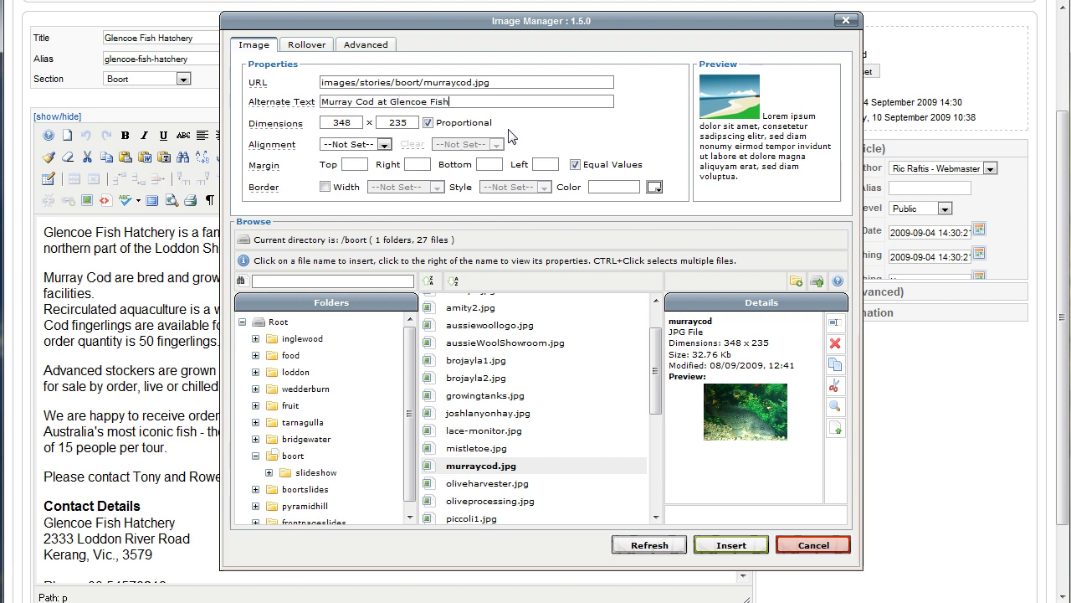
{"action": "type", "text": " Hatchery in Boort"}
Insert the Murray Cod image left-aligned, with unequal margins: 10 px right and bottom
{"action": "mouse_move", "coordinate": [283, 151]}
{"action": "left_click", "coordinate": [385, 145]}
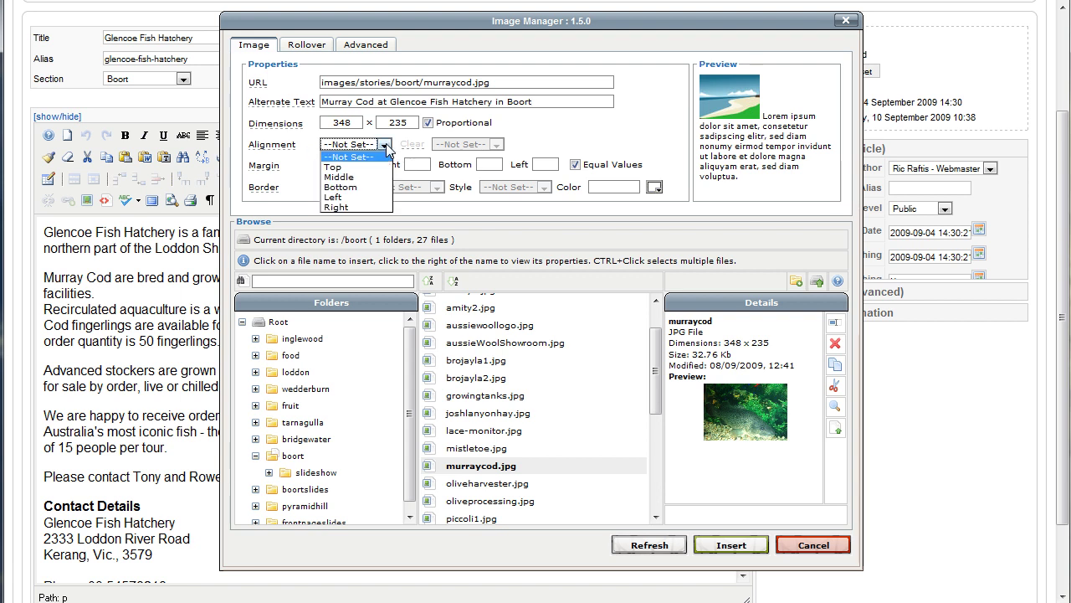
{"action": "left_click", "coordinate": [337, 199]}
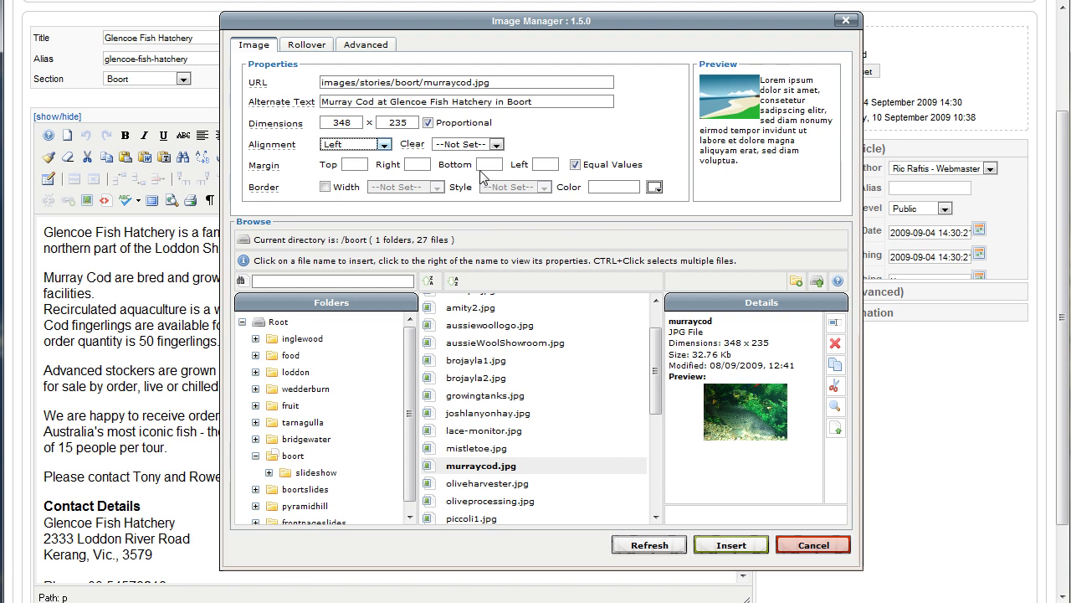
{"action": "left_click", "coordinate": [575, 166]}
{"action": "left_click", "coordinate": [419, 164]}
{"action": "key", "text": "Tab"}
{"action": "type", "text": "10"}
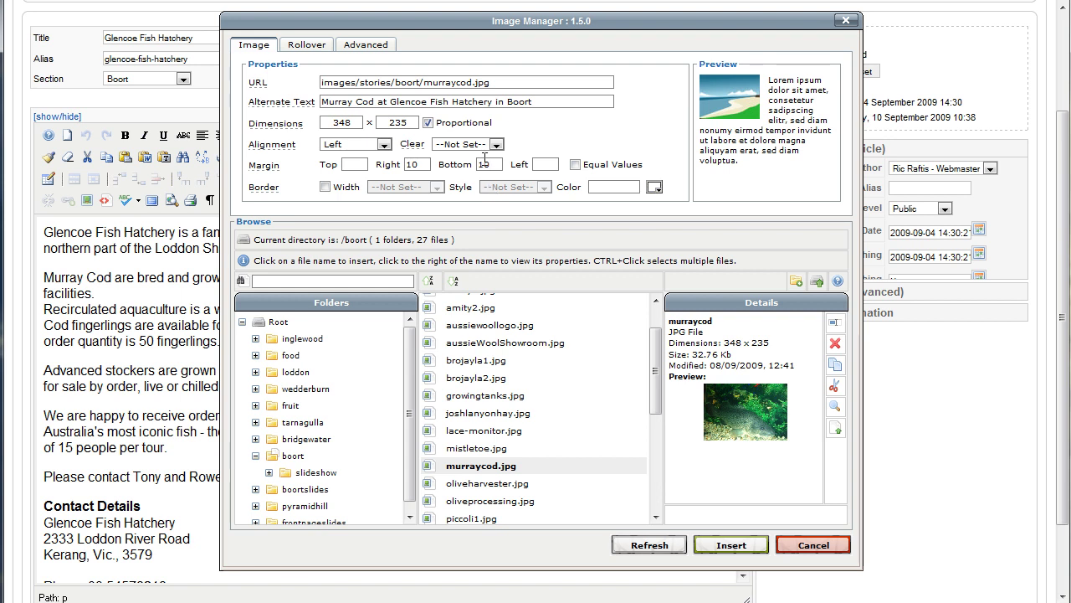
{"action": "left_click", "coordinate": [730, 546]}
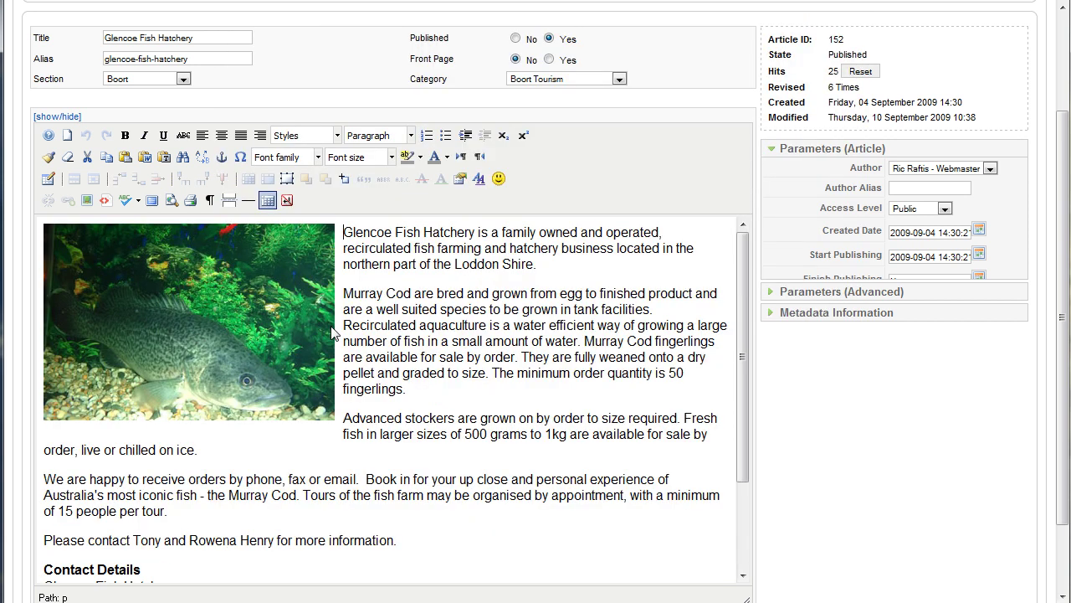
Put the cursor before the 'Please contact' line and reopen the Image Manager on the boort folder
{"action": "scroll", "coordinate": [433, 374], "scroll_direction": "down", "scroll_amount": 1}
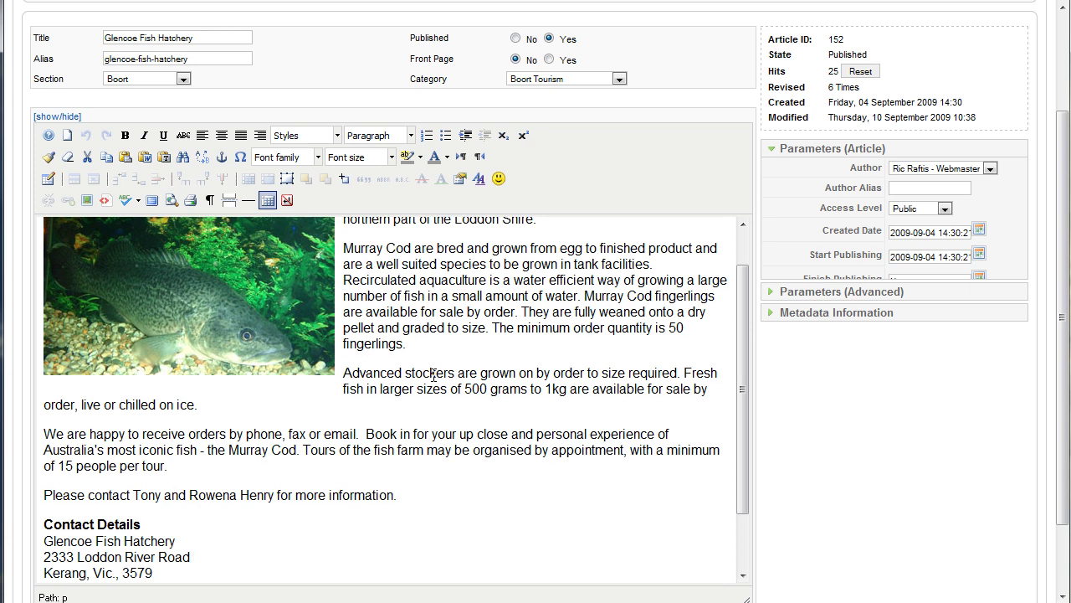
{"action": "scroll", "coordinate": [433, 374], "scroll_direction": "down", "scroll_amount": 1}
{"action": "scroll", "coordinate": [434, 381], "scroll_direction": "up", "scroll_amount": 1}
{"action": "scroll", "coordinate": [433, 376], "scroll_direction": "down", "scroll_amount": 2}
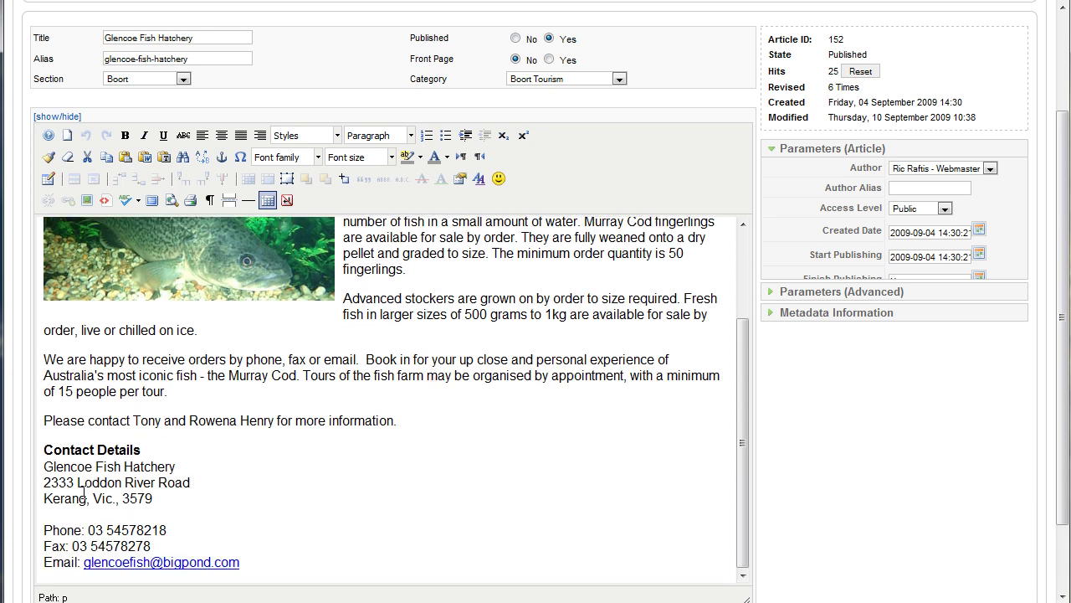
{"action": "left_click", "coordinate": [45, 420]}
{"action": "left_click", "coordinate": [86, 200]}
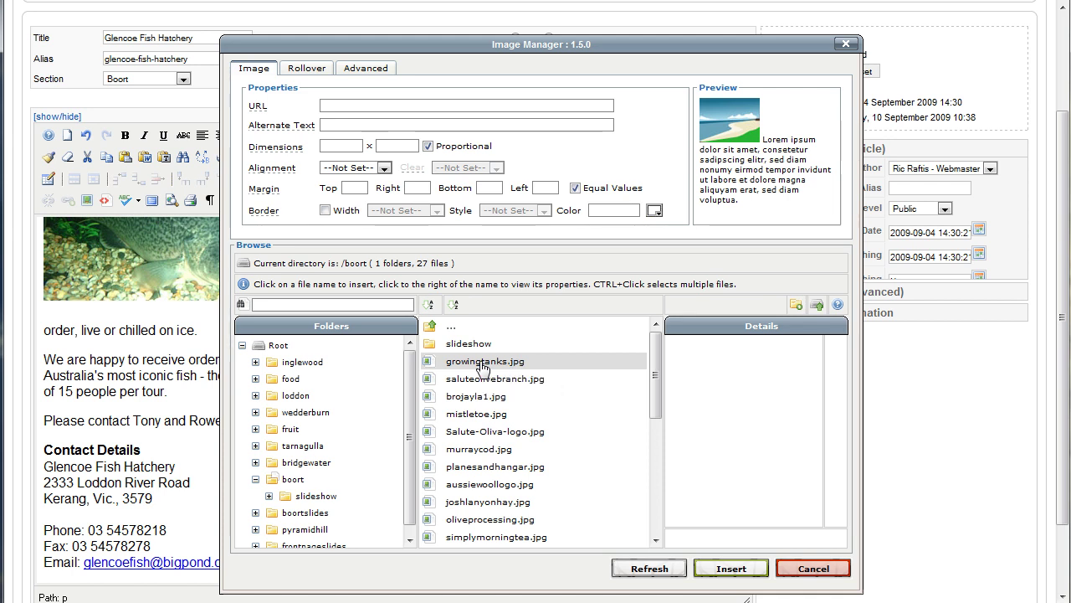
Select growingtanks.jpg and set its alt text to 'Fish growing tanks at Glencoe Fish Hatchery in Boort'
{"action": "left_click", "coordinate": [482, 364]}
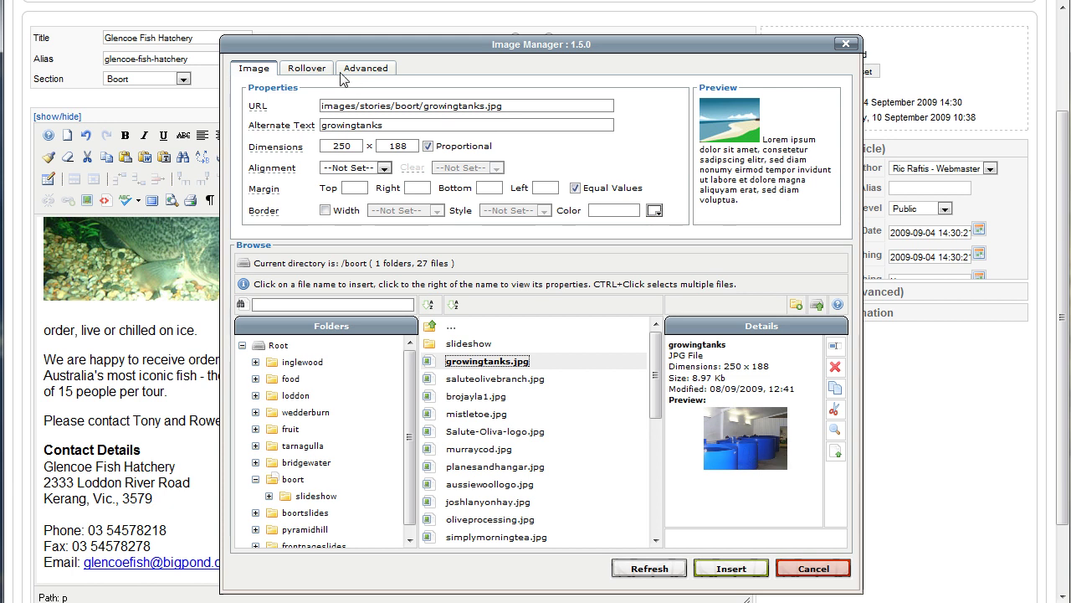
{"action": "left_click_drag", "start_coordinate": [389, 127], "coordinate": [249, 126]}
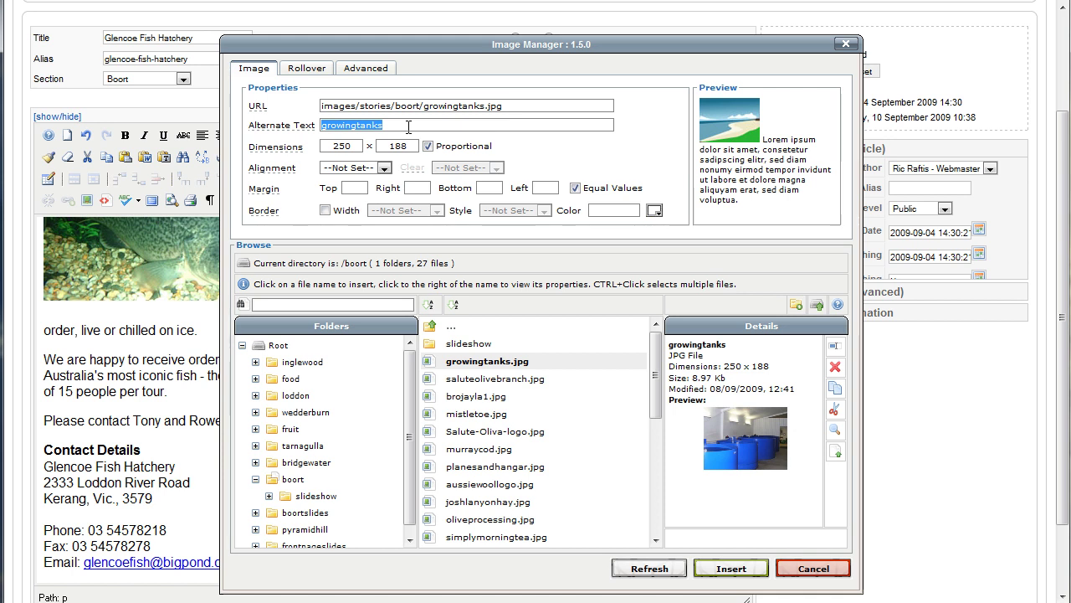
{"action": "type", "text": "Fish growing "}
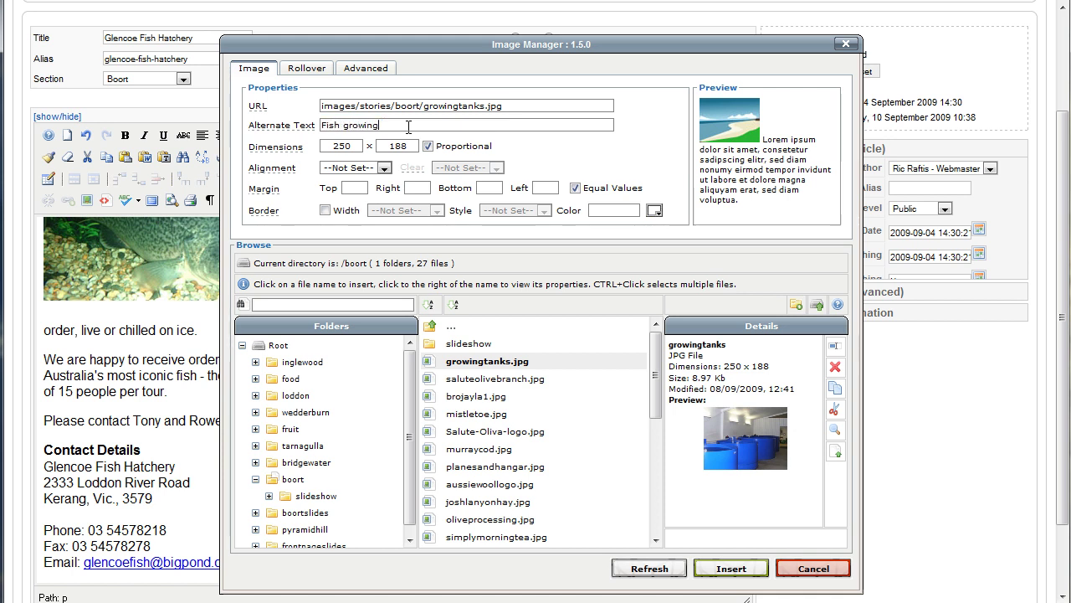
{"action": "type", "text": "tanks at Glencoe Fish Hatchery in Boort"}
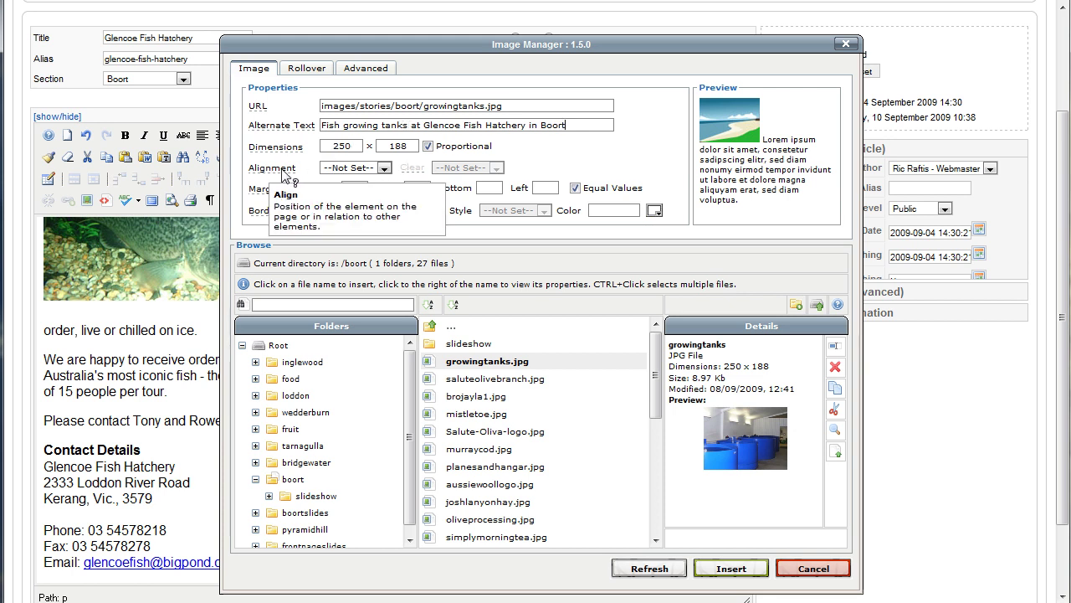
Right-align the tanks photo with unequal 10 px bottom and left margins and insert it
{"action": "left_click", "coordinate": [385, 169]}
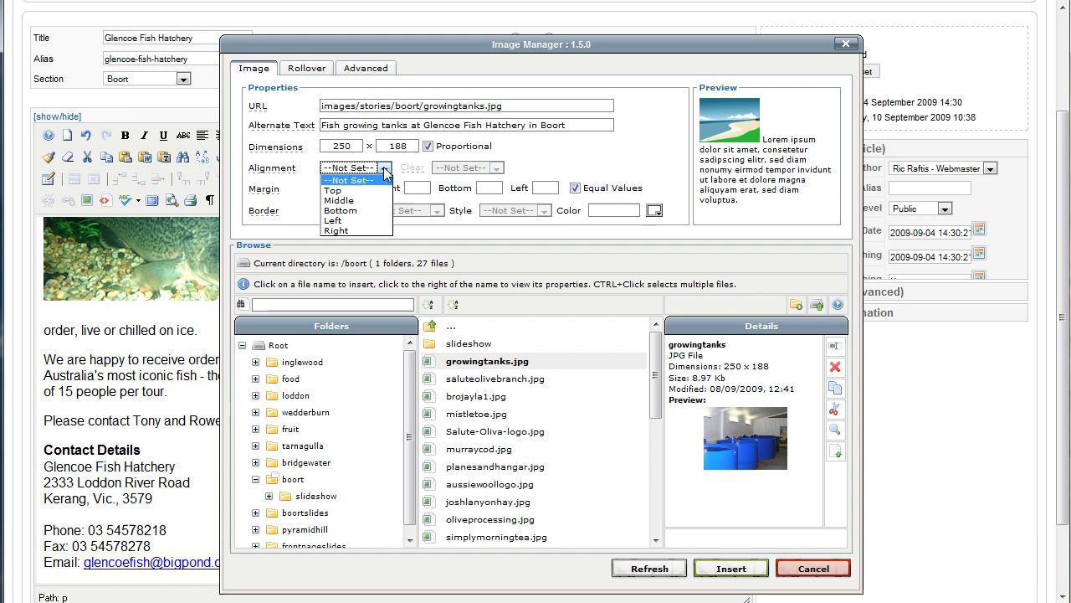
{"action": "left_click", "coordinate": [378, 230]}
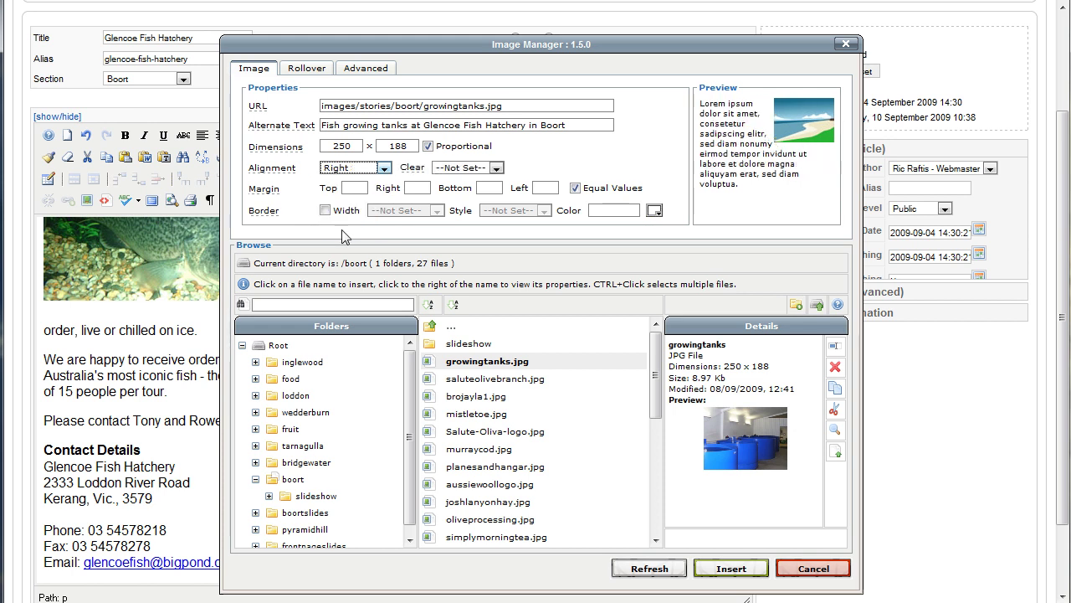
{"action": "left_click", "coordinate": [575, 188]}
{"action": "type", "text": "10"}
{"action": "left_click", "coordinate": [501, 189]}
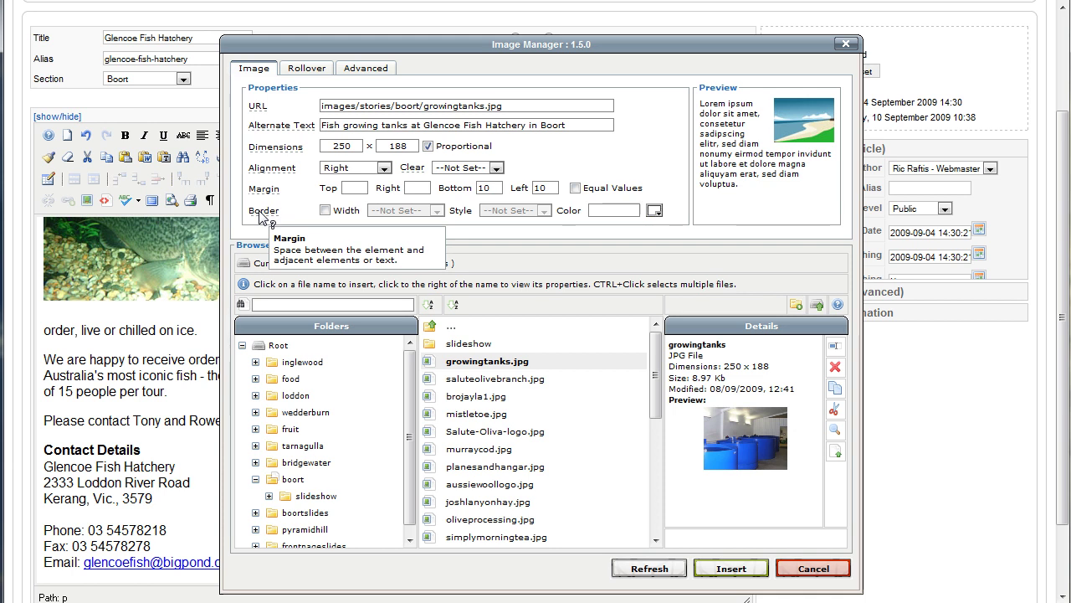
{"action": "scroll", "coordinate": [615, 303], "scroll_direction": "down", "scroll_amount": 1}
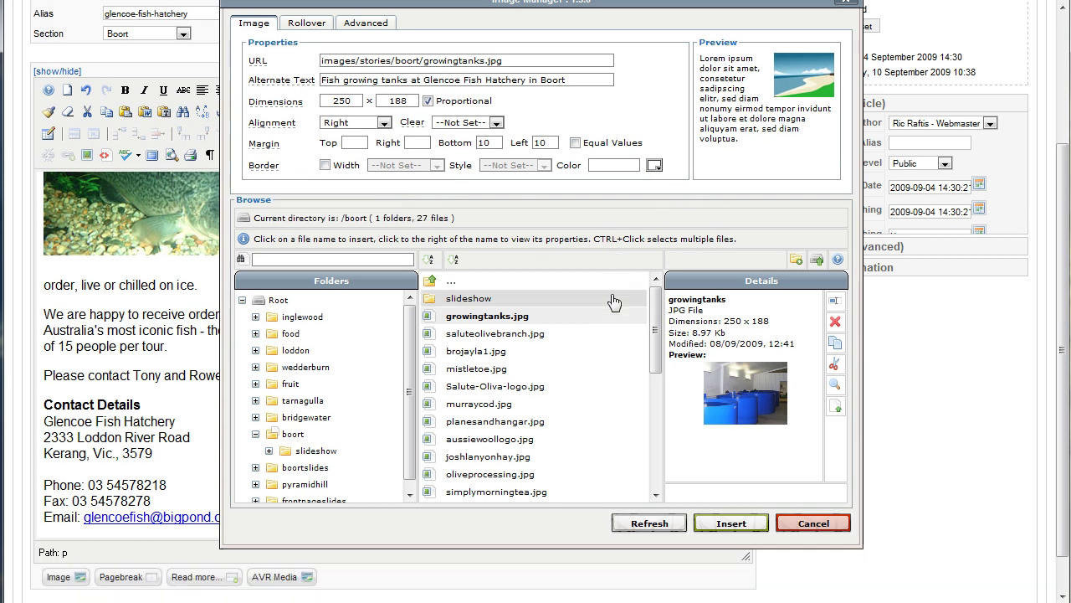
{"action": "left_click", "coordinate": [730, 524]}
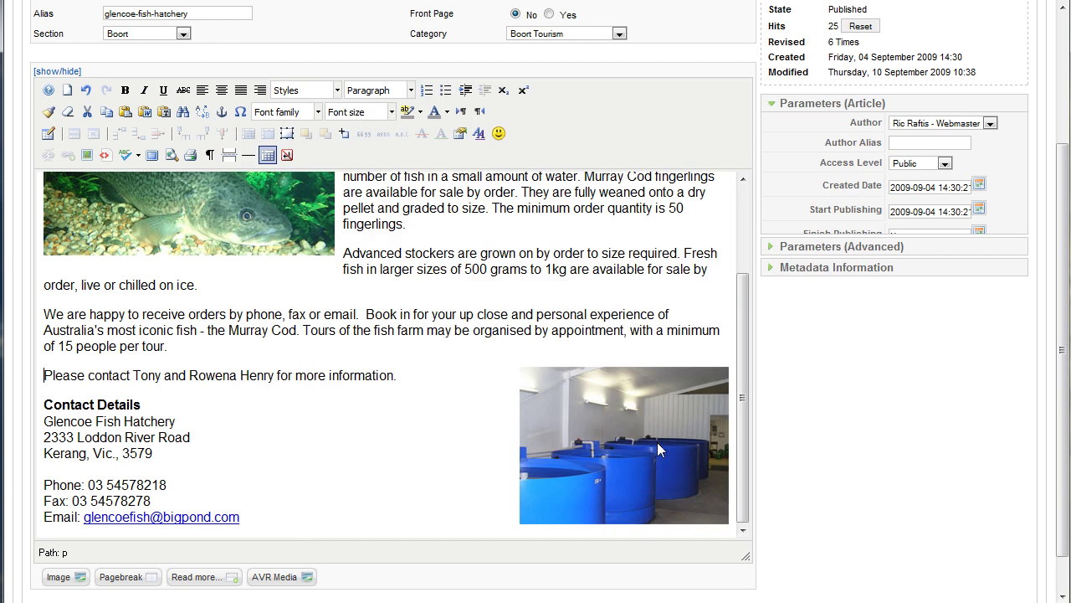
Scroll back to the top of the Article Edit page, where the Apply button is
{"action": "mouse_move", "coordinate": [738, 446]}
{"action": "left_mouse_down"}
{"action": "mouse_move", "coordinate": [740, 316]}
{"action": "mouse_move", "coordinate": [747, 447]}
{"action": "left_mouse_up"}
{"action": "scroll", "coordinate": [826, 391], "scroll_direction": "up", "scroll_amount": 2}
{"action": "scroll", "coordinate": [826, 391], "scroll_direction": "up", "scroll_amount": 1}
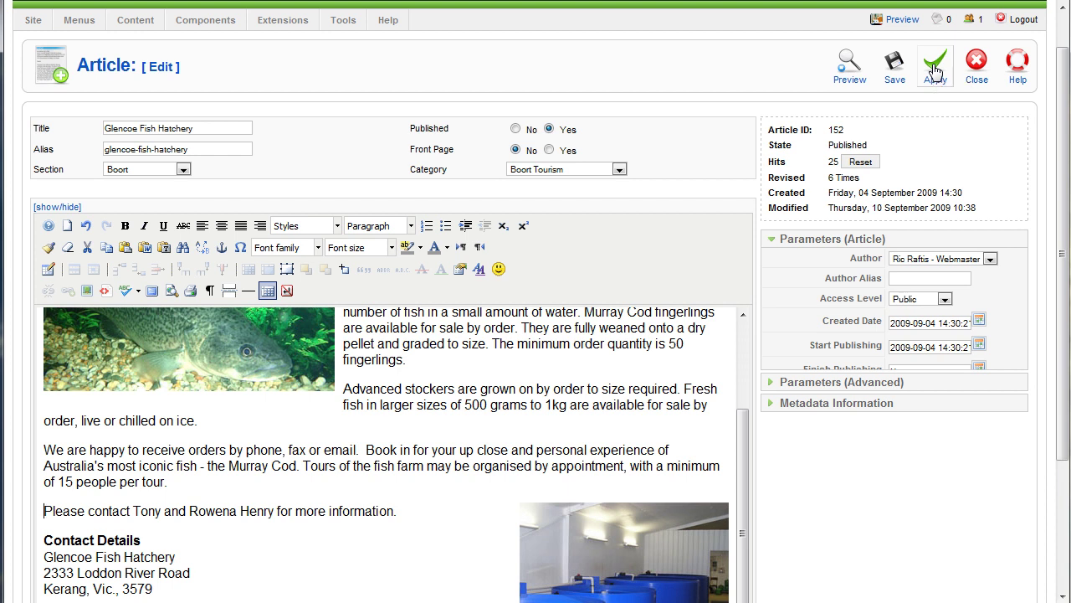
{"action": "scroll", "coordinate": [936, 72], "scroll_direction": "up", "scroll_amount": 1}
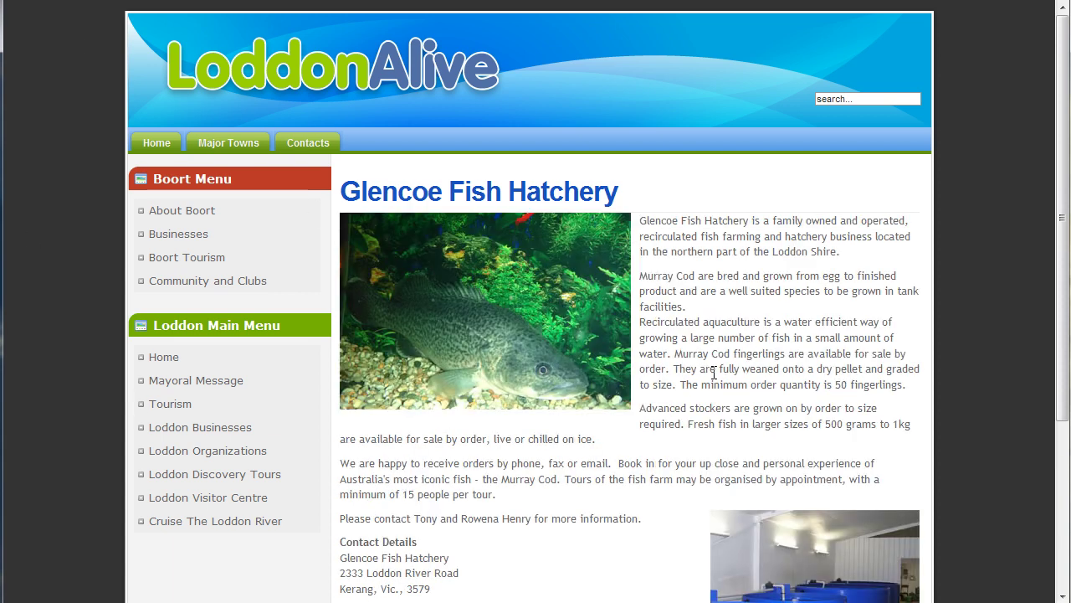
Scroll through the live Glencoe Fish Hatchery page to check the Murray Cod and tanks photo placement
{"action": "scroll", "coordinate": [713, 373], "scroll_direction": "down", "scroll_amount": 1}
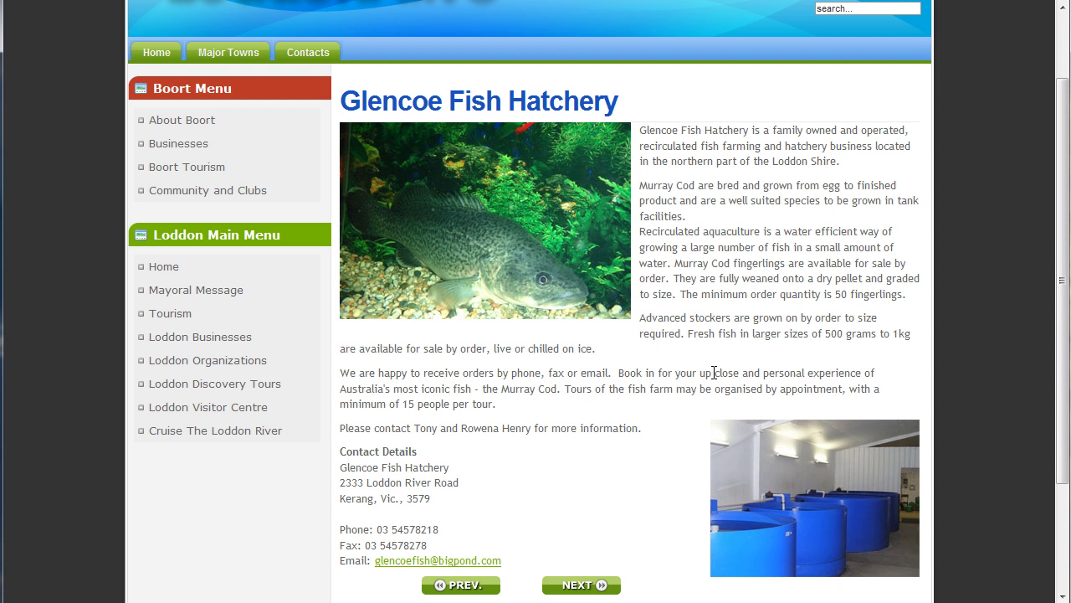
{"action": "scroll", "coordinate": [713, 373], "scroll_direction": "down", "scroll_amount": 1}
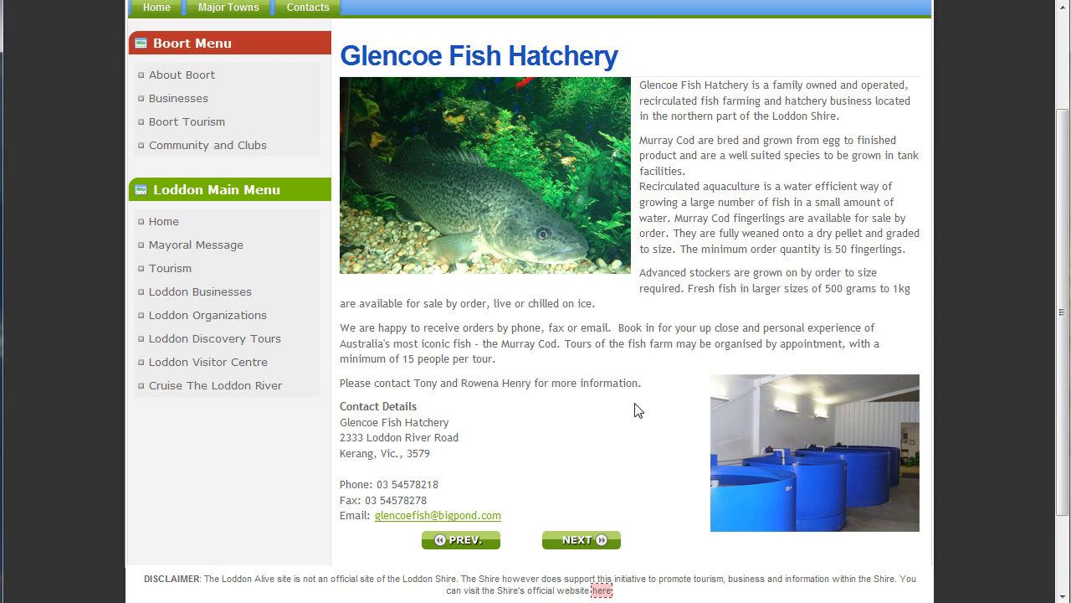
{"action": "scroll", "coordinate": [636, 410], "scroll_direction": "down", "scroll_amount": 1}
{"action": "scroll", "coordinate": [634, 408], "scroll_direction": "up", "scroll_amount": 2}
{"action": "scroll", "coordinate": [736, 249], "scroll_direction": "down", "scroll_amount": 2}
{"action": "scroll", "coordinate": [737, 249], "scroll_direction": "up", "scroll_amount": 2}
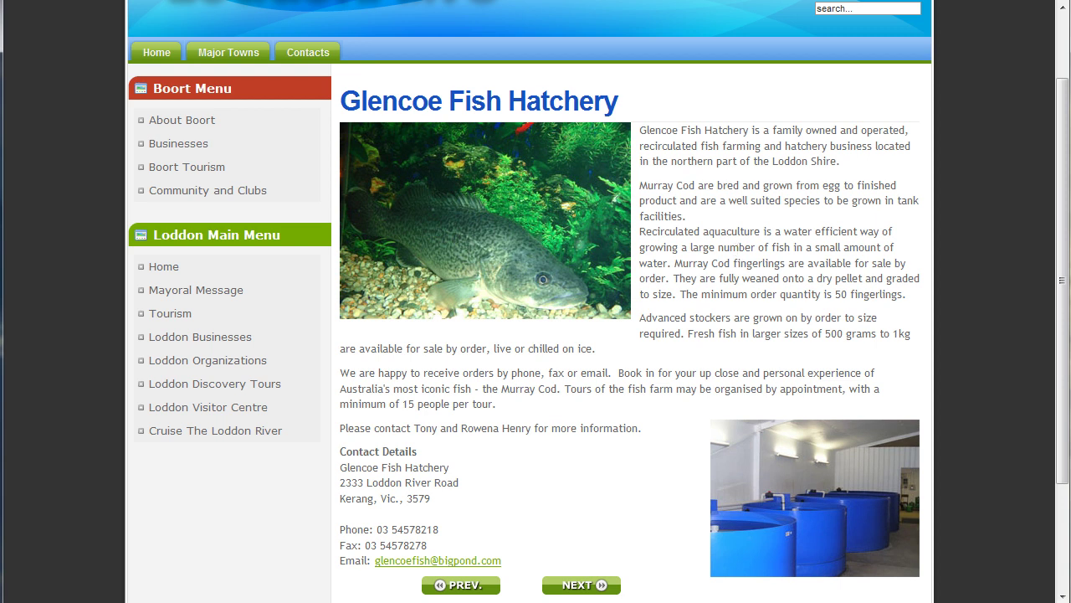
Return to the admin editor and save the Glencoe Fish Hatchery article with both photos
{"action": "key", "text": "ctrl+Tab"}
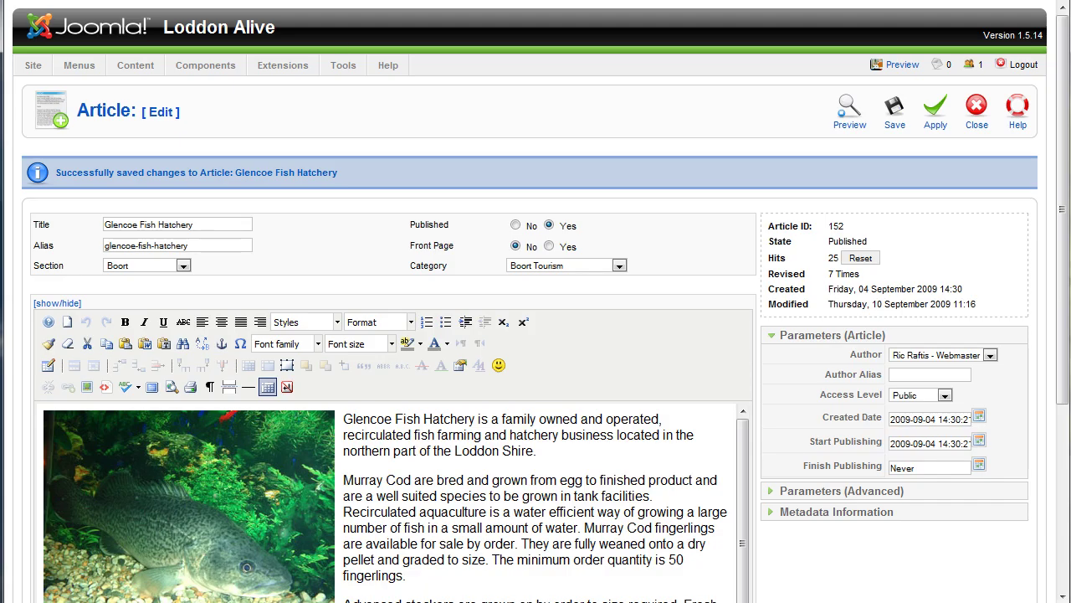
{"action": "left_click", "coordinate": [894, 112]}
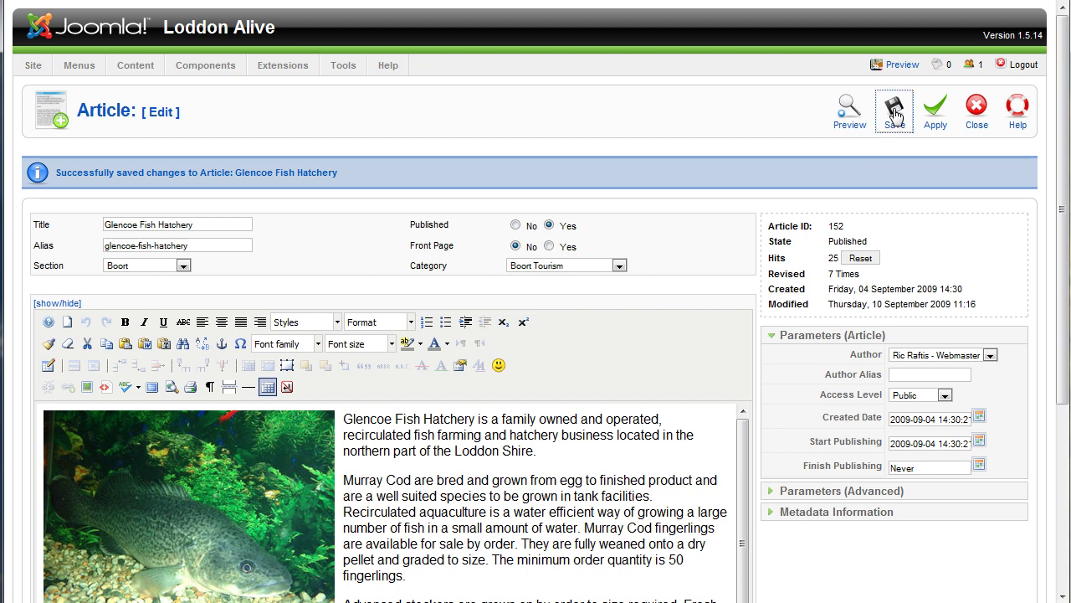